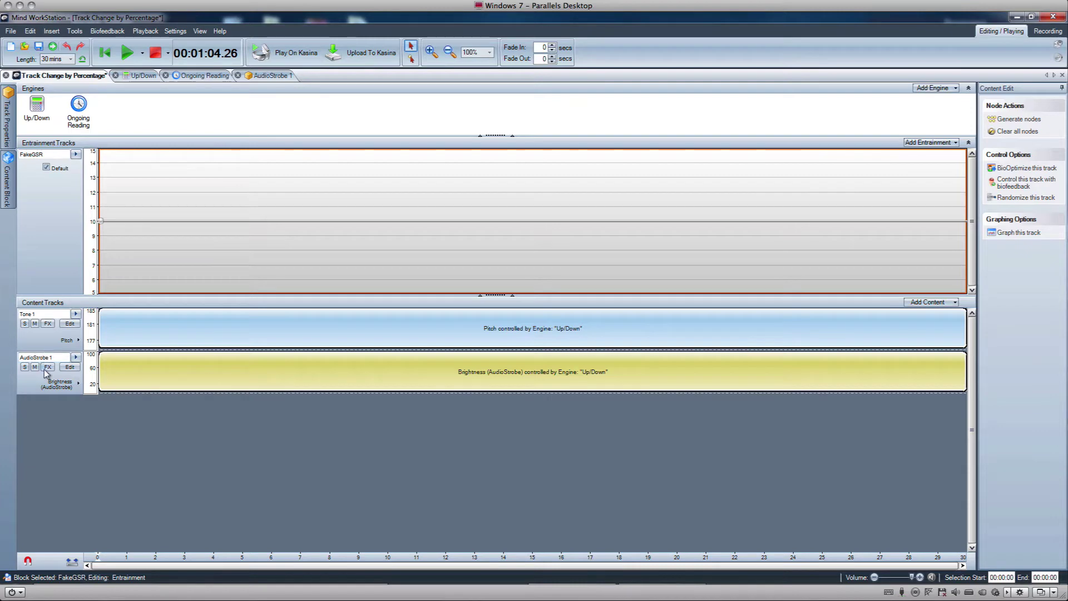
Step: Start generating nodes for the FakeGSR entrainment track, with a node created every 0.2 minutes
mouse_move(183, 267)
mouse_move(136, 200)
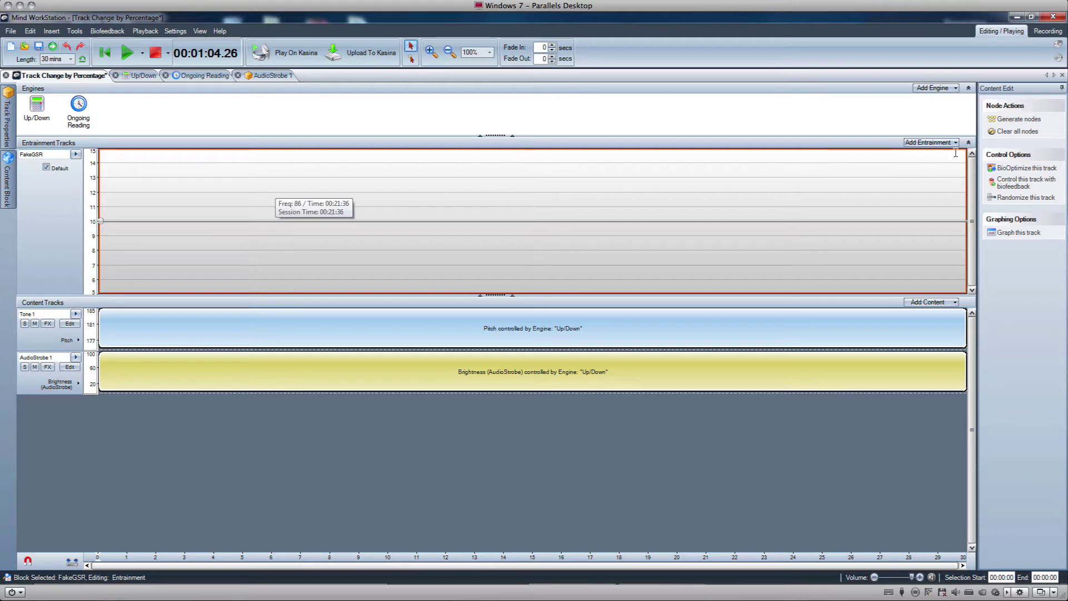
left_click(1004, 119)
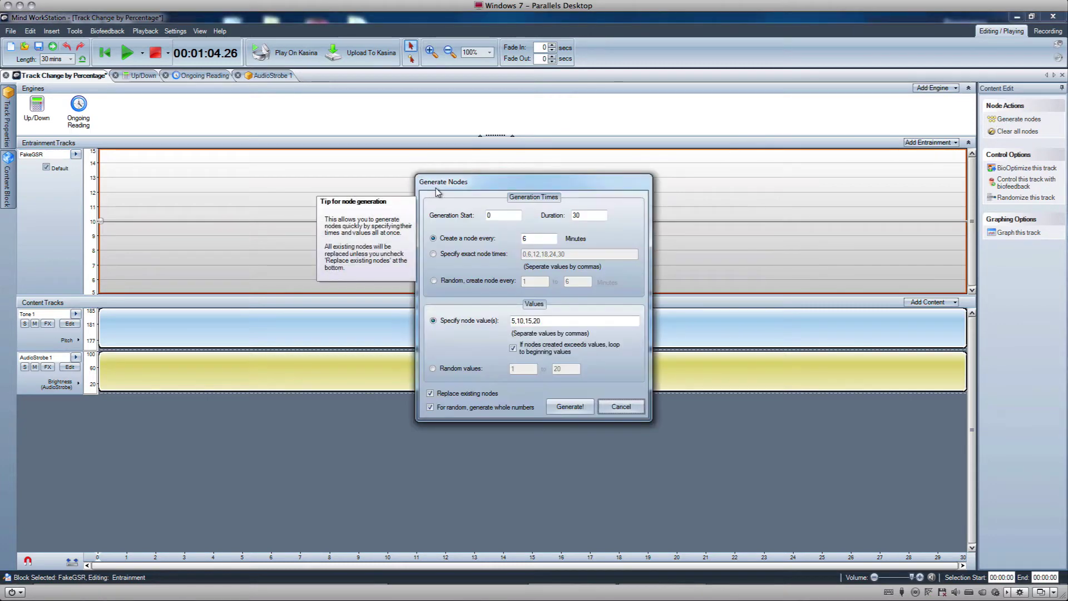
double_click(526, 239)
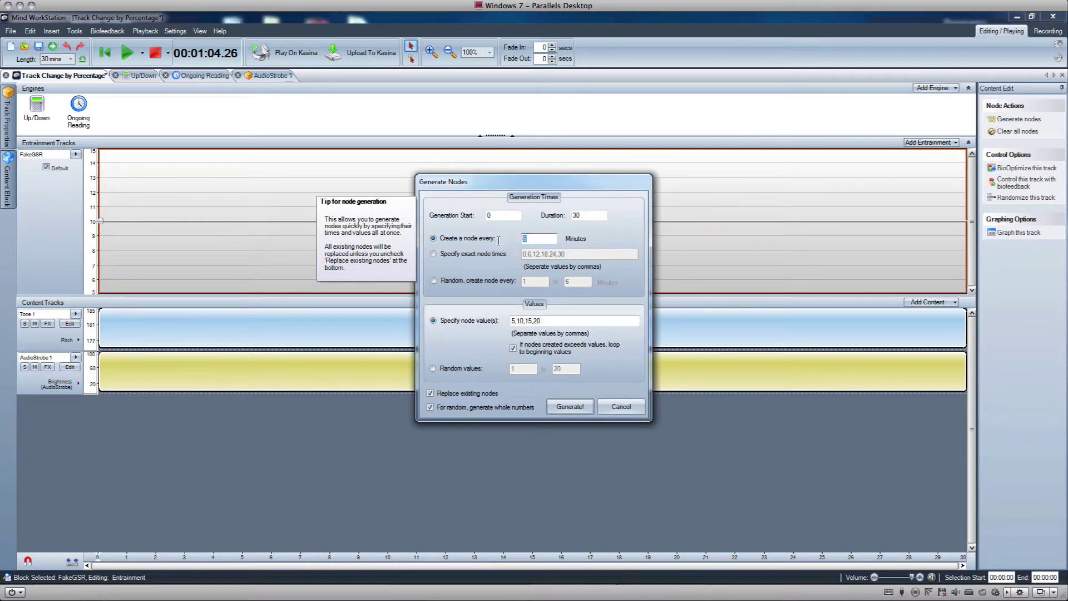
type("0.")
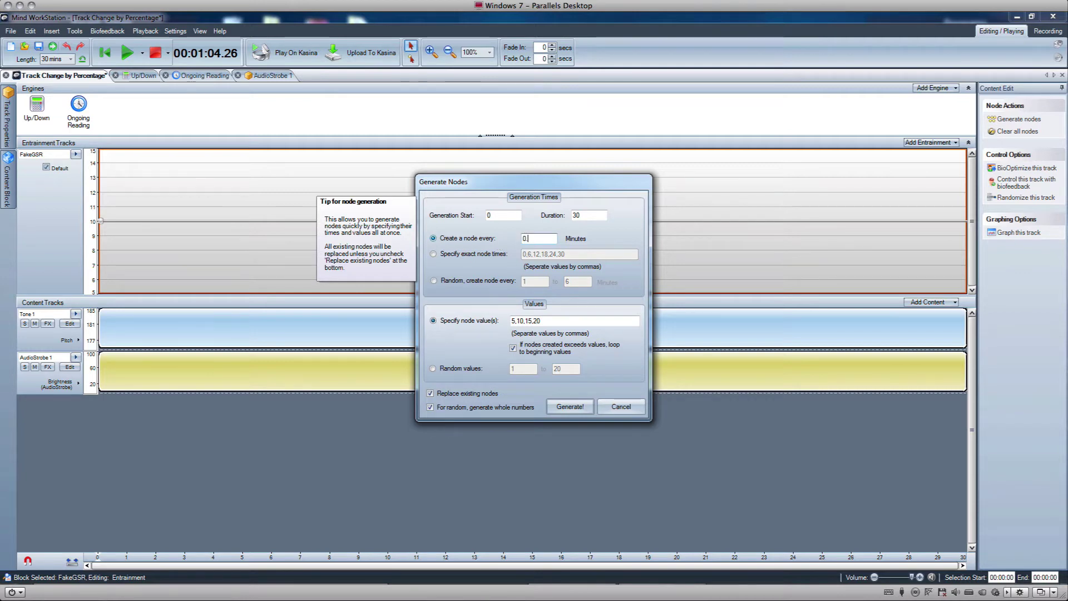
type("2")
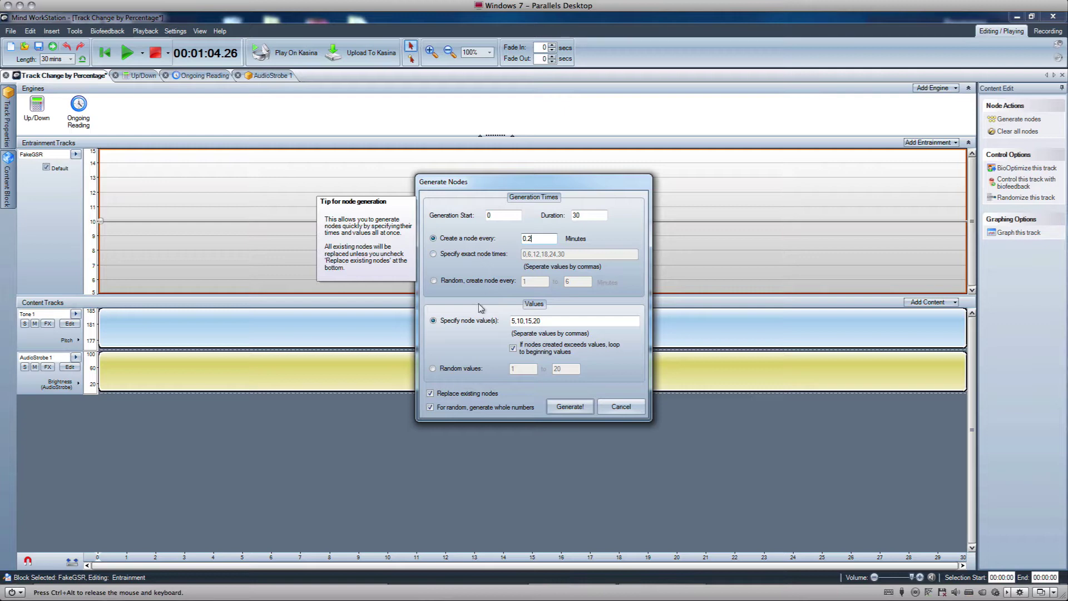
Step: Use random node values from 0 to 100 and generate the nodes on the FakeGSR track
left_click(460, 367)
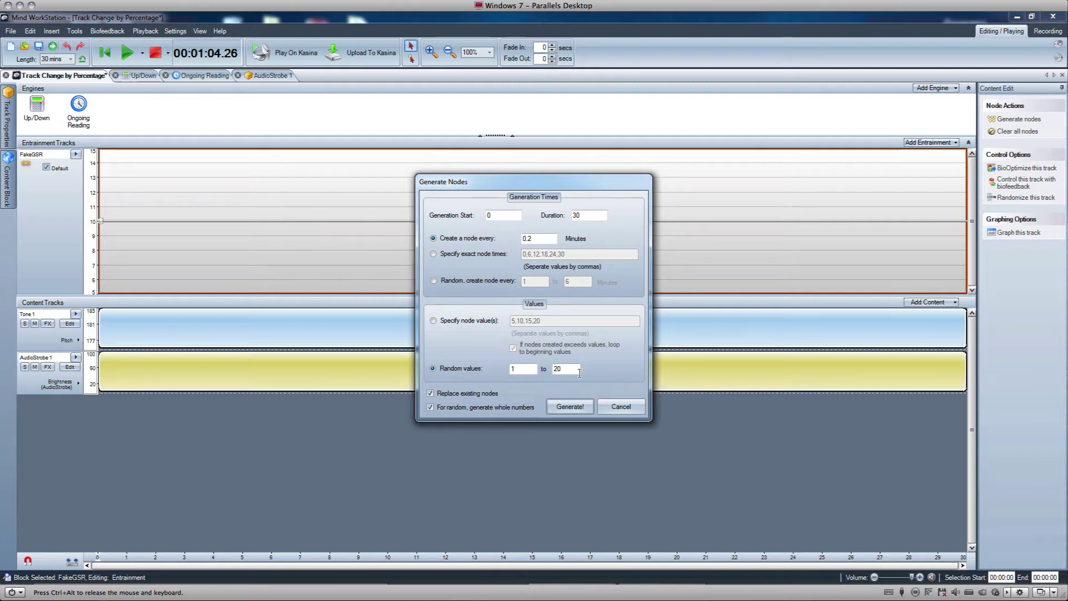
left_click_drag(575, 369, 540, 372)
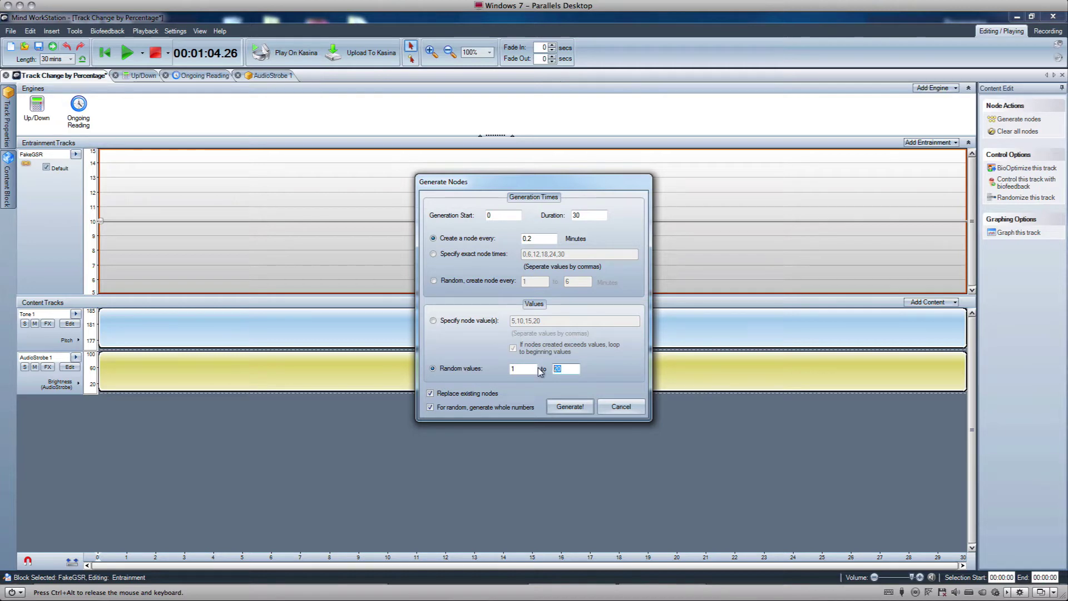
type("100")
left_click_drag(531, 371, 488, 372)
type("0")
left_click(569, 406)
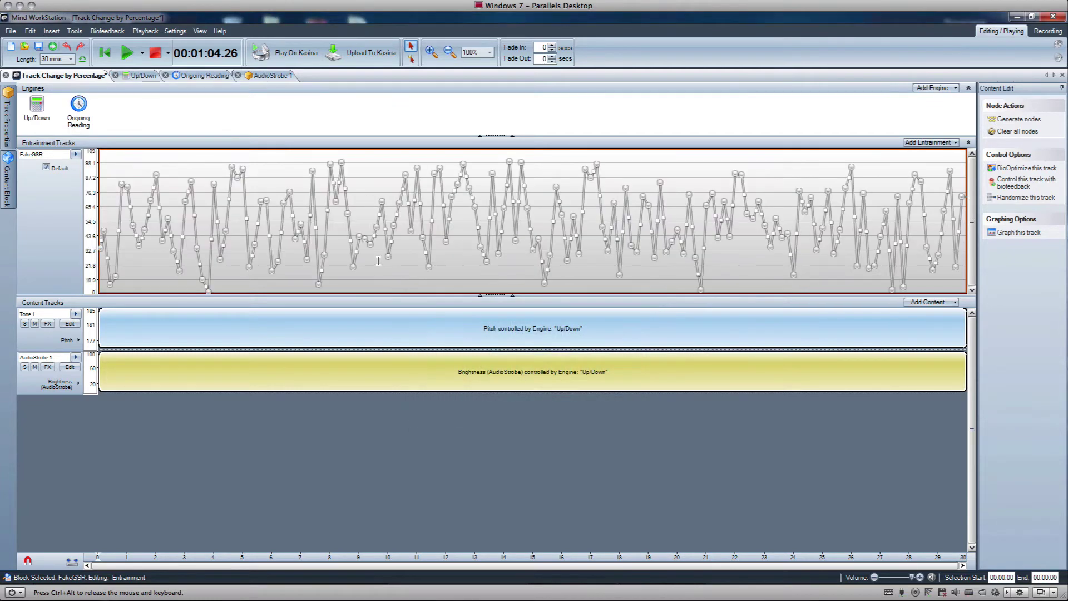
Step: Play the session, move the playhead forward to about the 2-minute and 10-minute marks, and stop playback
mouse_move(274, 200)
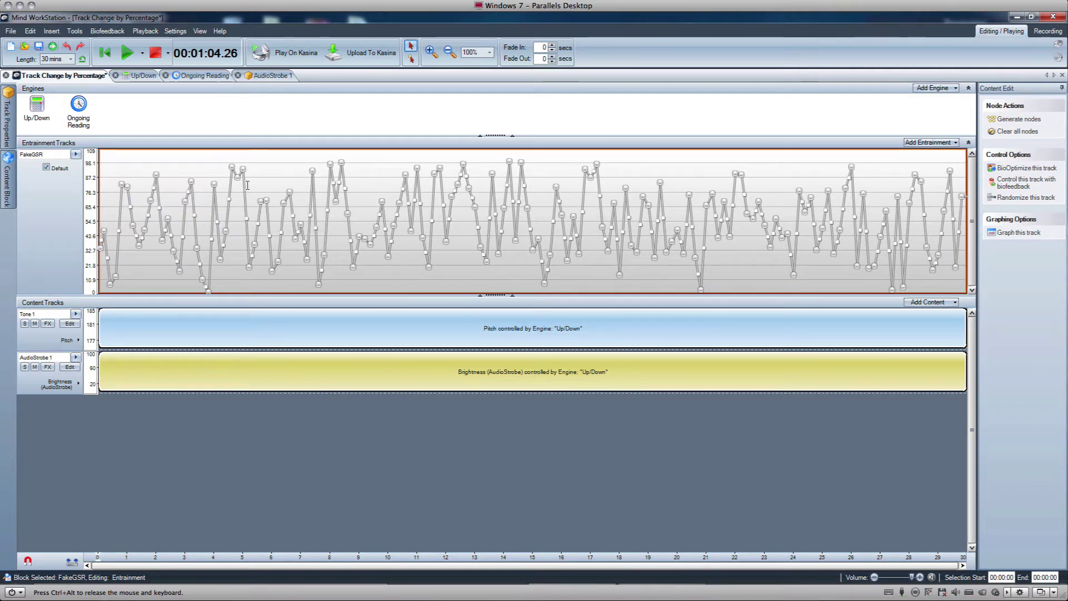
mouse_move(382, 201)
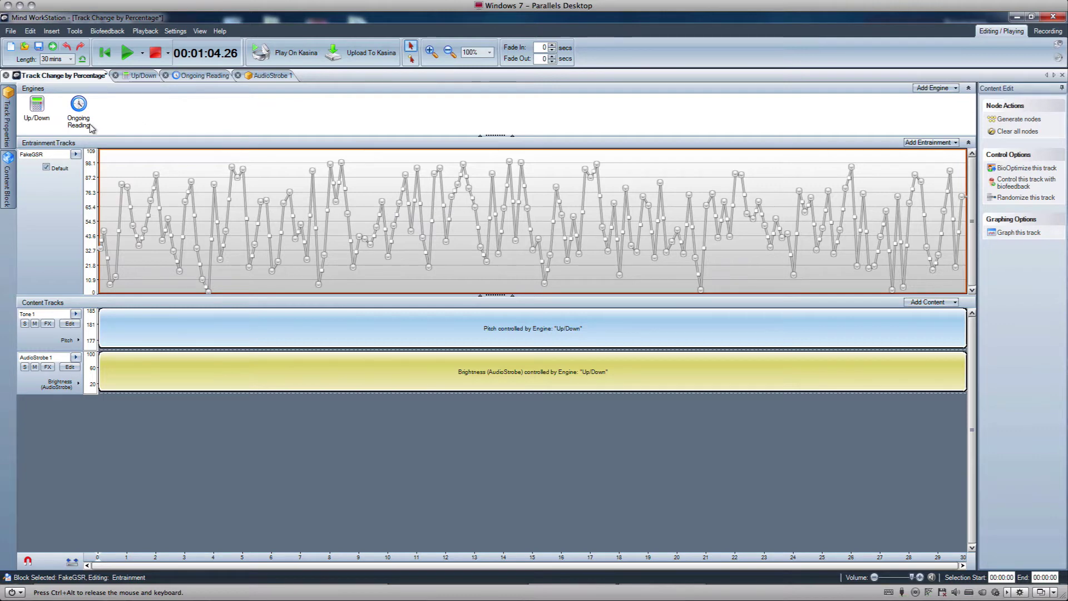
left_click(282, 53)
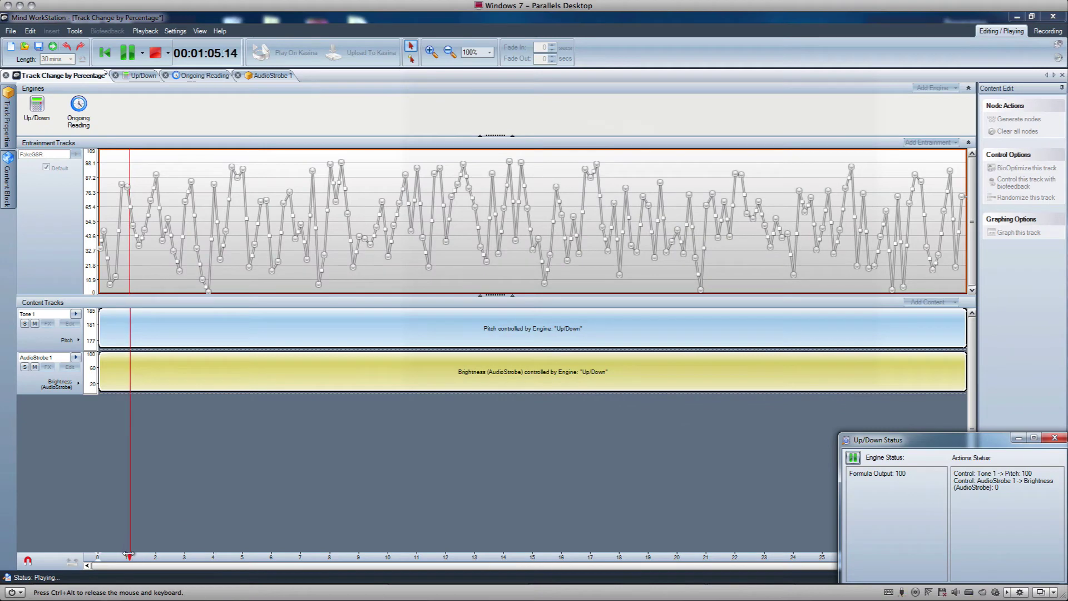
left_click_drag(128, 556, 149, 556)
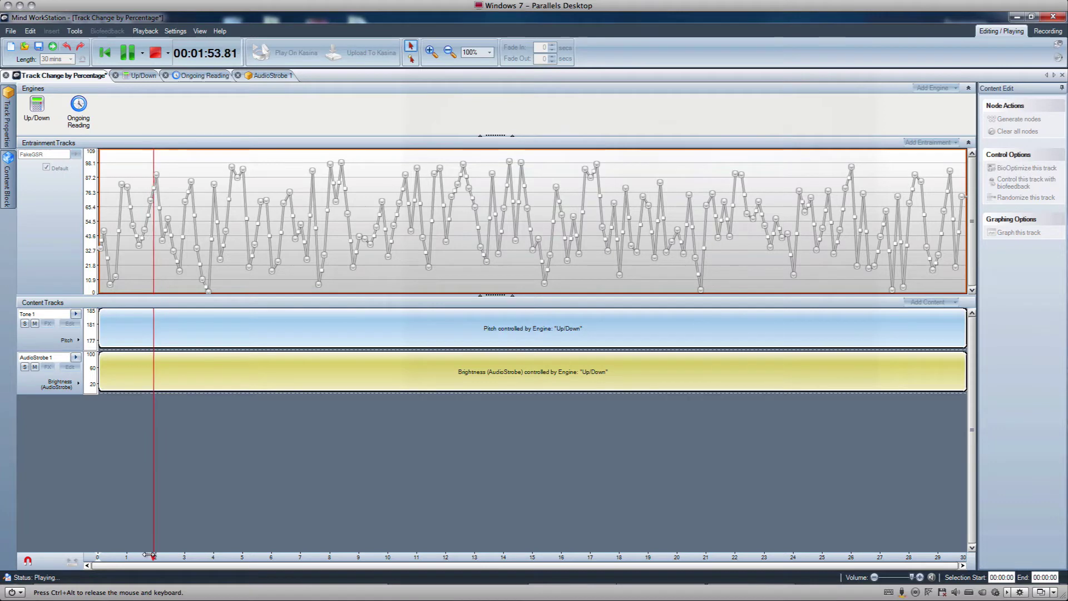
left_click(149, 556)
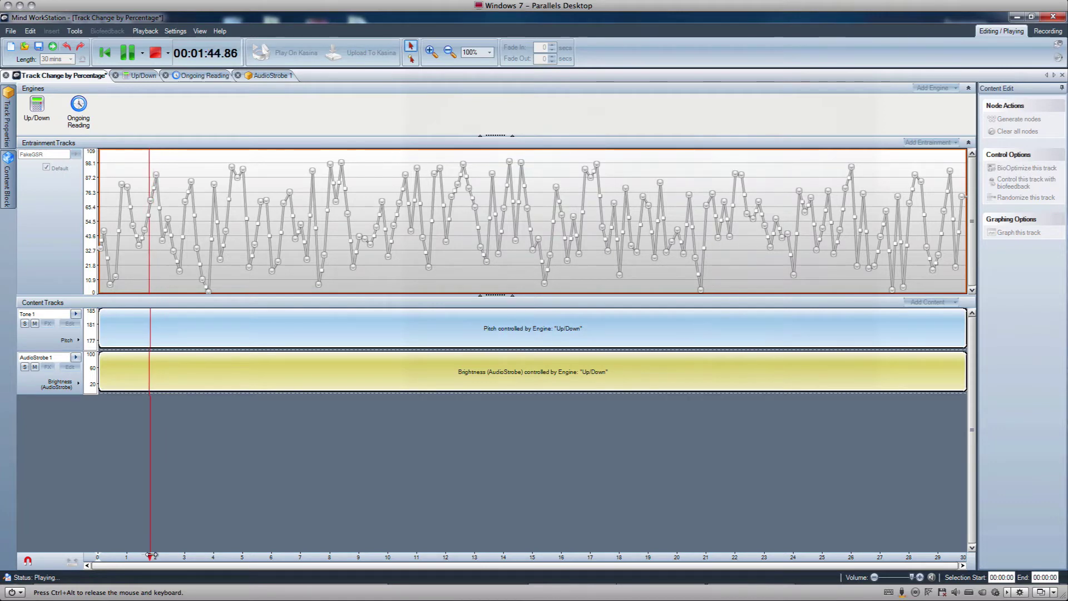
left_click_drag(151, 555, 158, 555)
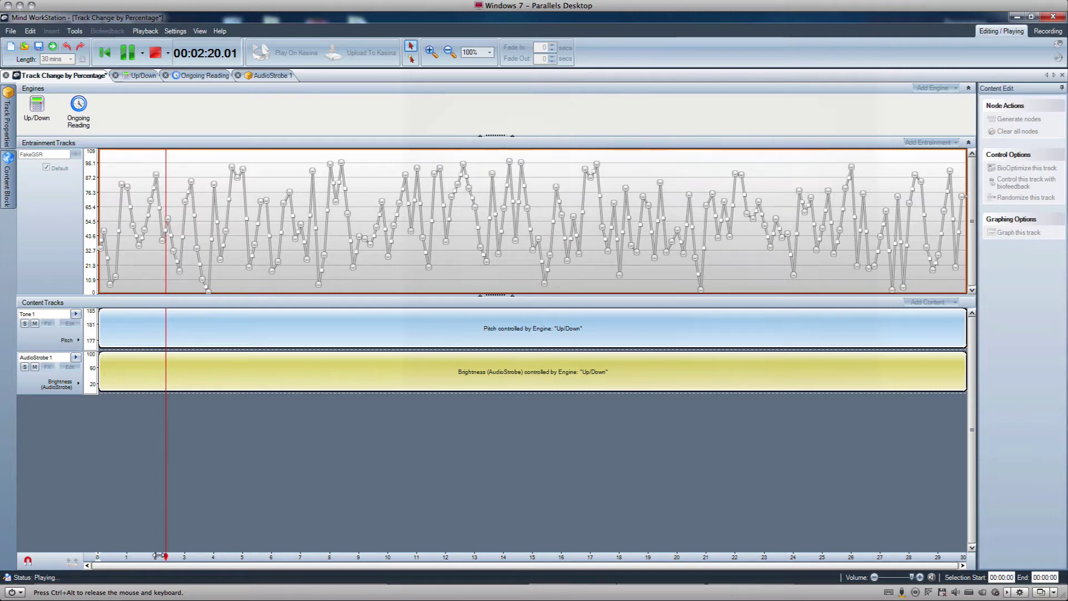
left_click_drag(158, 555, 396, 537)
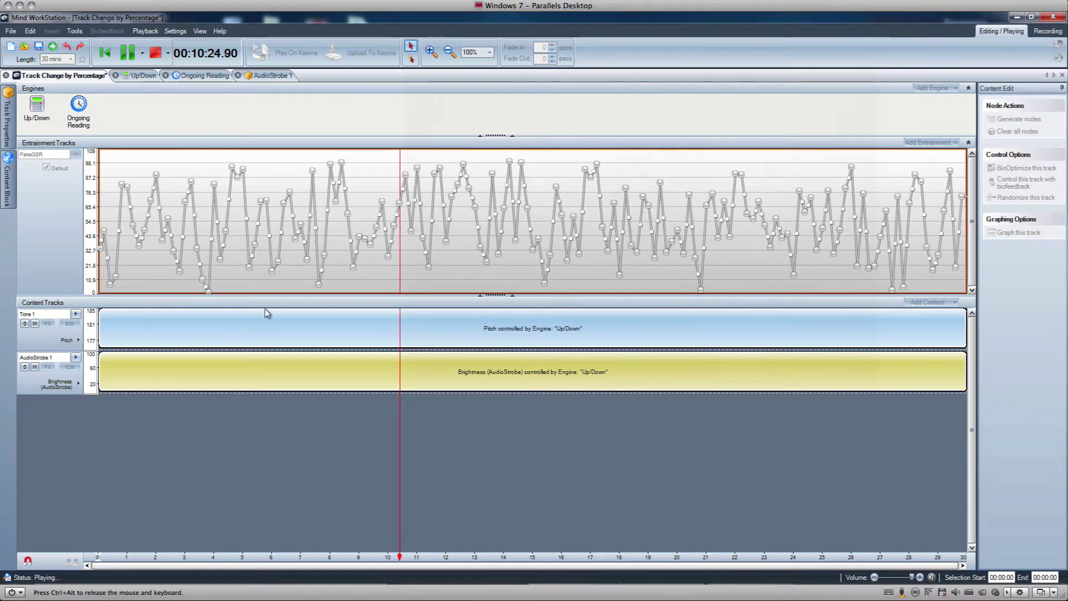
left_click(151, 62)
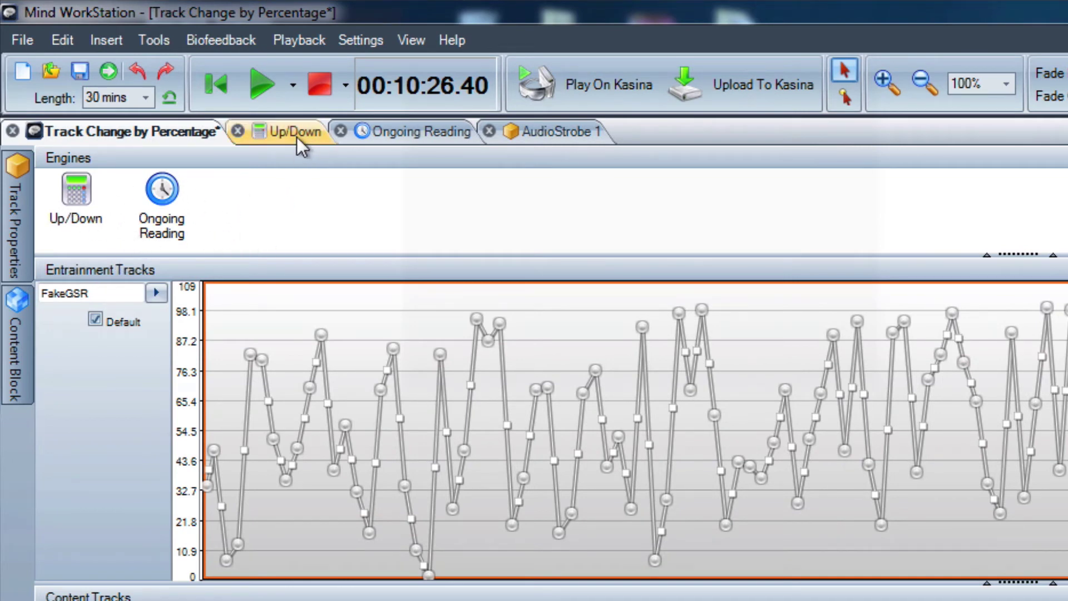
Step: Review the Ongoing Reading engine's timed input entry alongside the FakeGSR entrainment track it reads
left_click(415, 139)
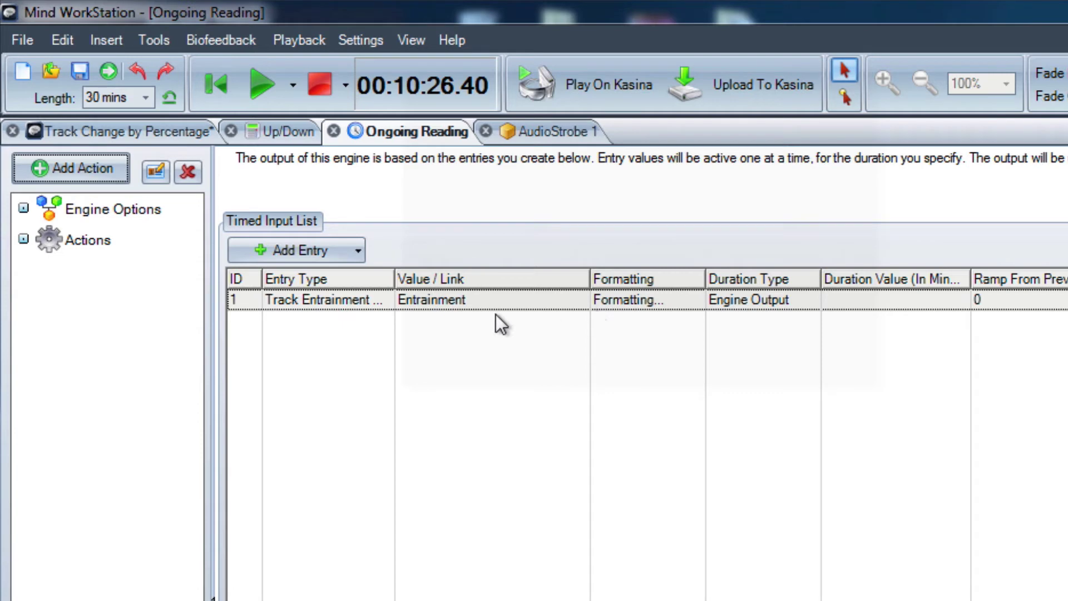
left_click(137, 132)
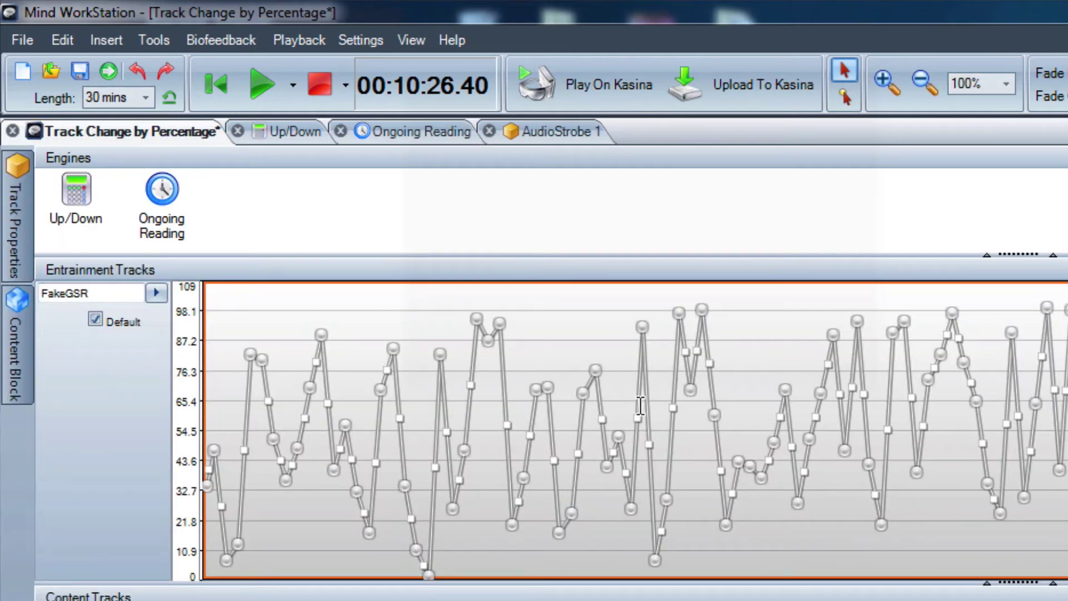
left_click(413, 133)
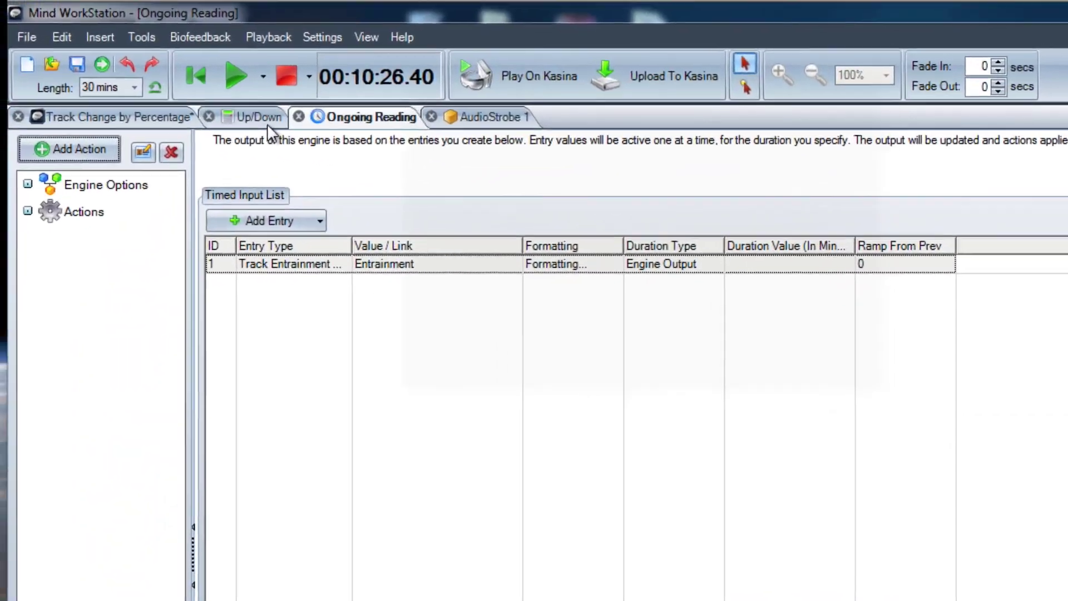
Step: Examine the Up/Down engine's actions and its formula, including the GetPreviousValue engine function
left_click(266, 119)
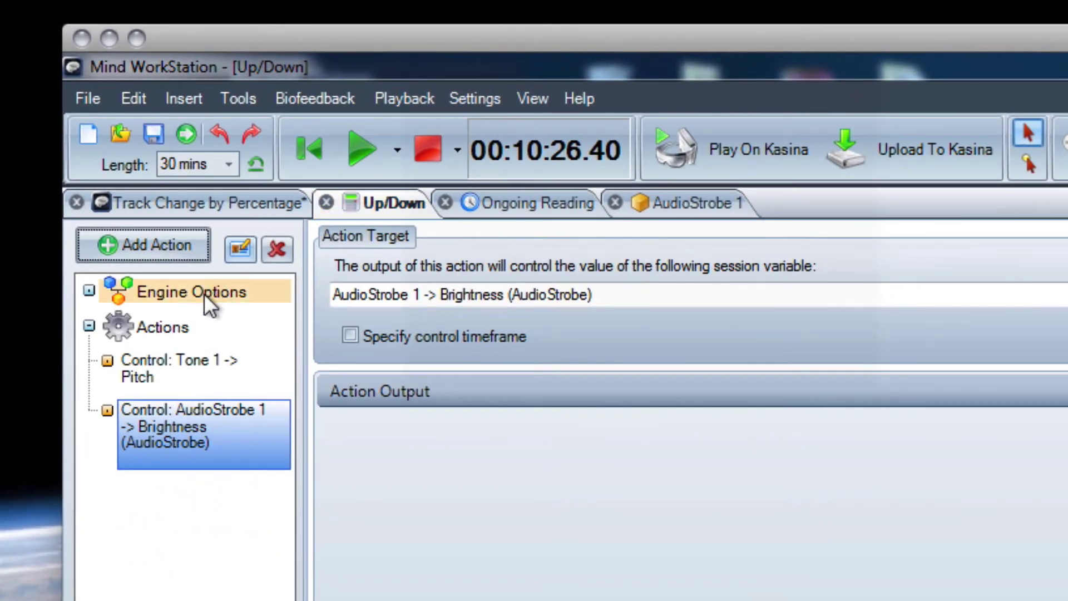
left_click(172, 327)
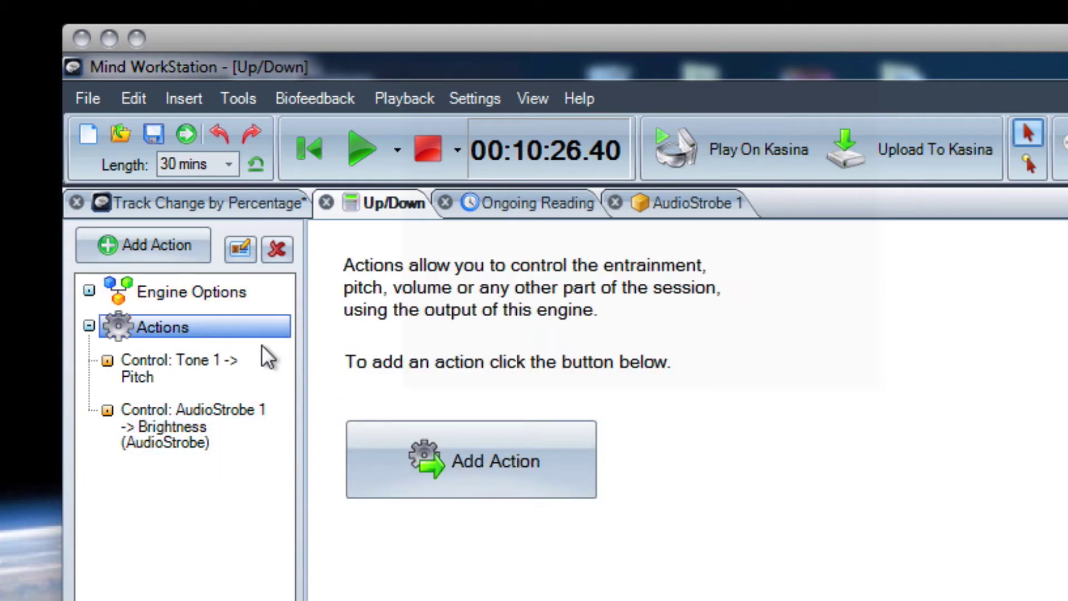
left_click(239, 295)
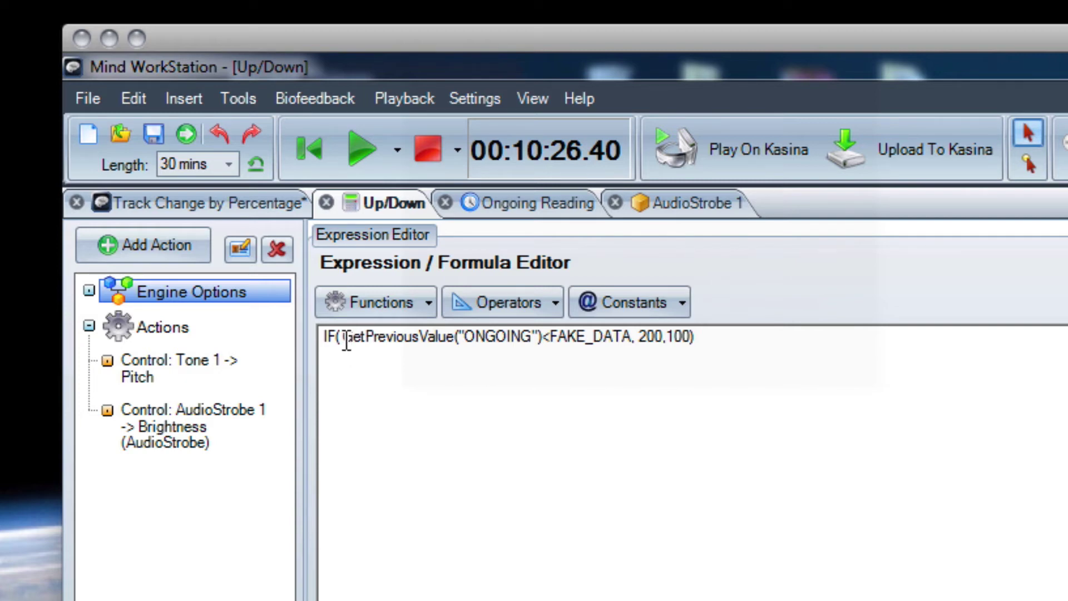
left_click(379, 300)
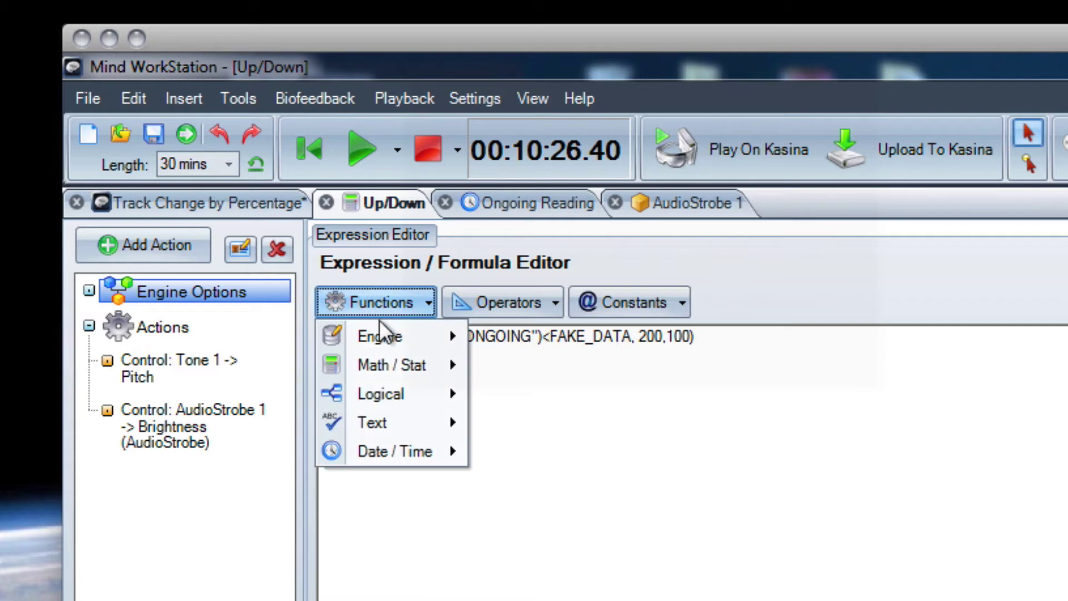
mouse_move(379, 330)
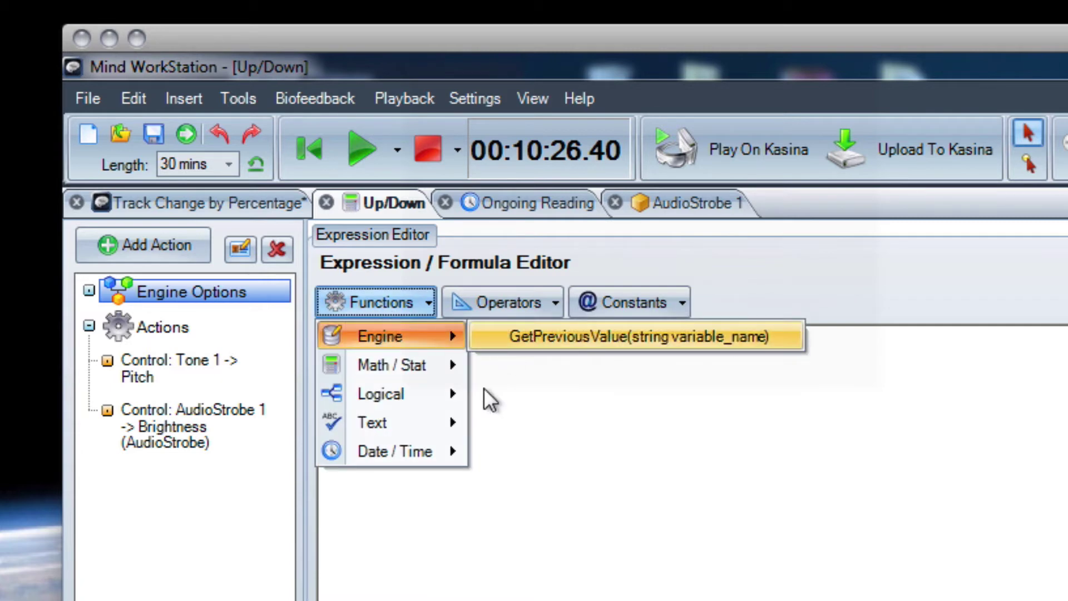
left_click(507, 336)
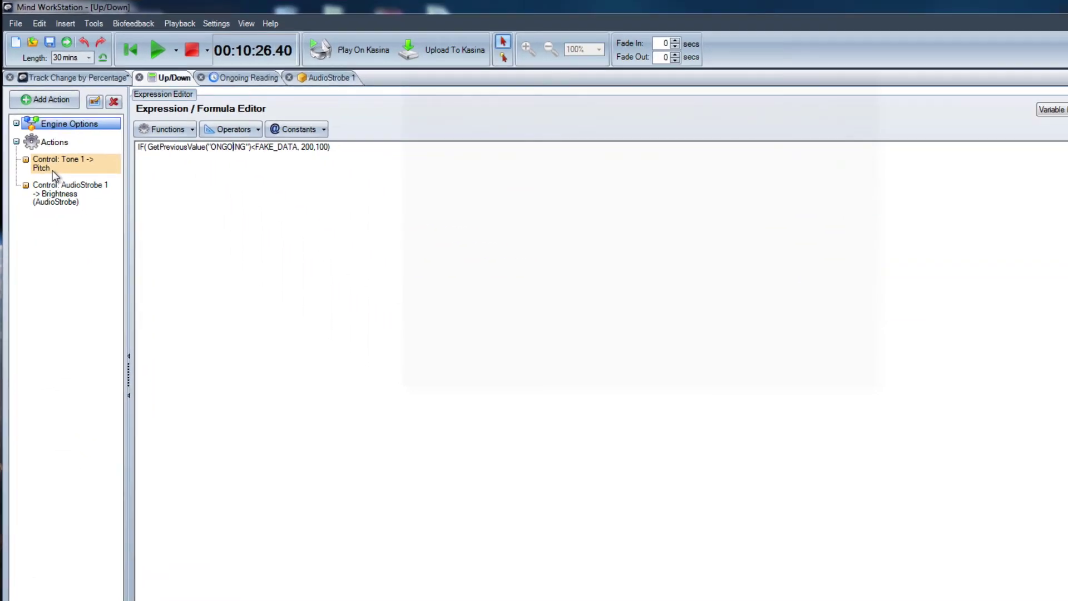
Step: Compare the output settings of the Up/Down engine's Tone 1 pitch and AudioStrobe 1 brightness actions, and return to the engine's formula
left_click(52, 171)
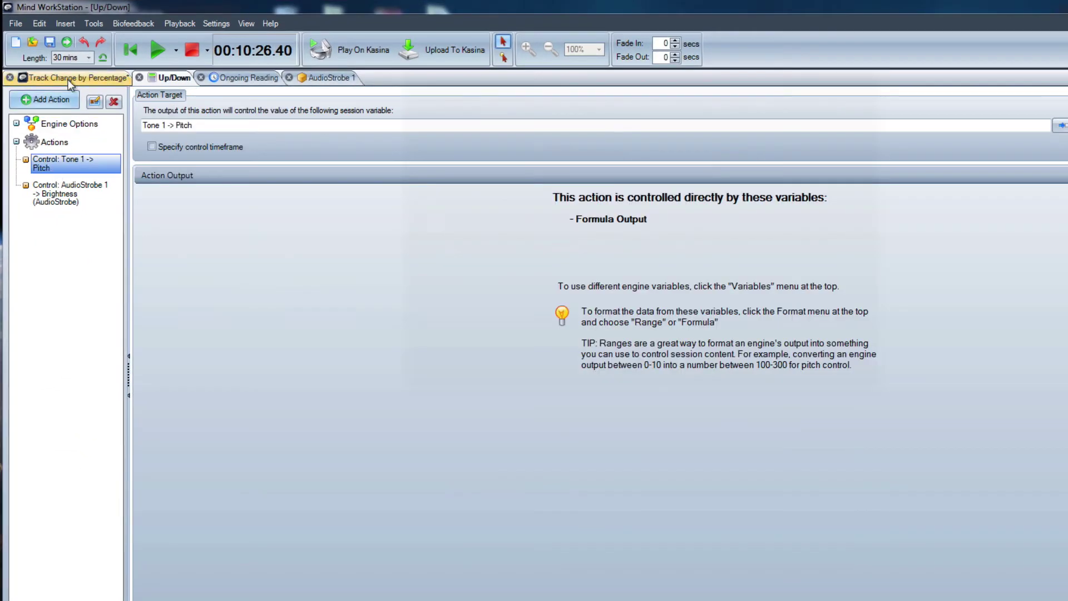
left_click(68, 77)
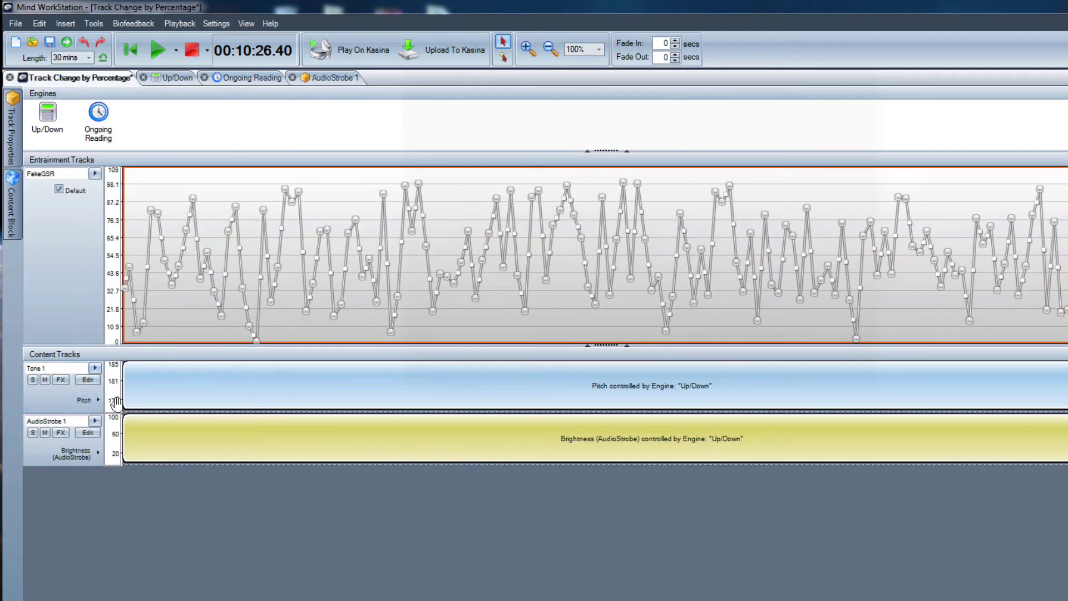
left_click(175, 78)
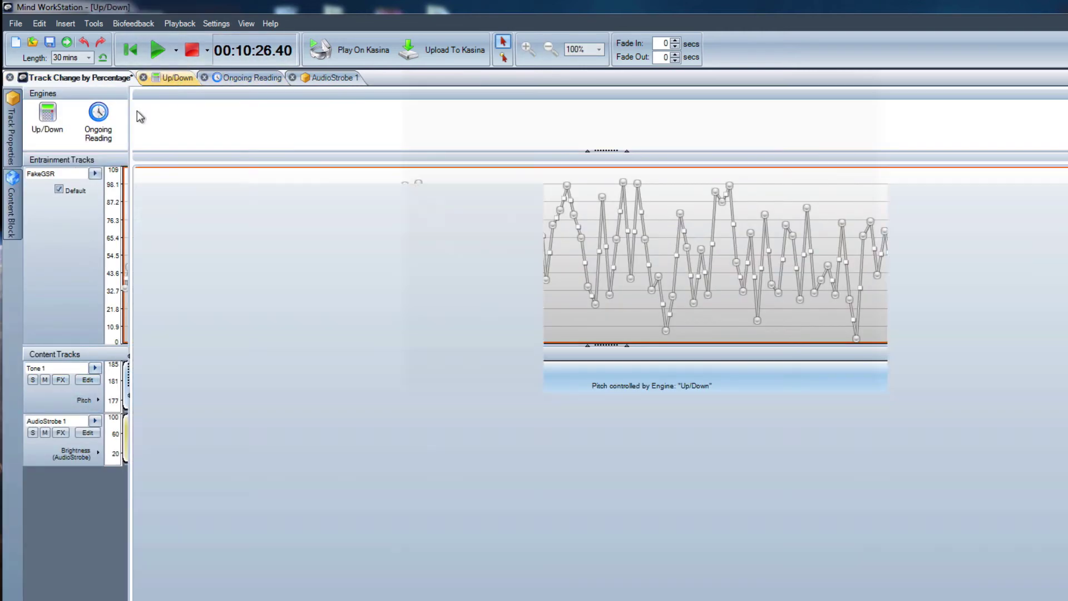
left_click(58, 195)
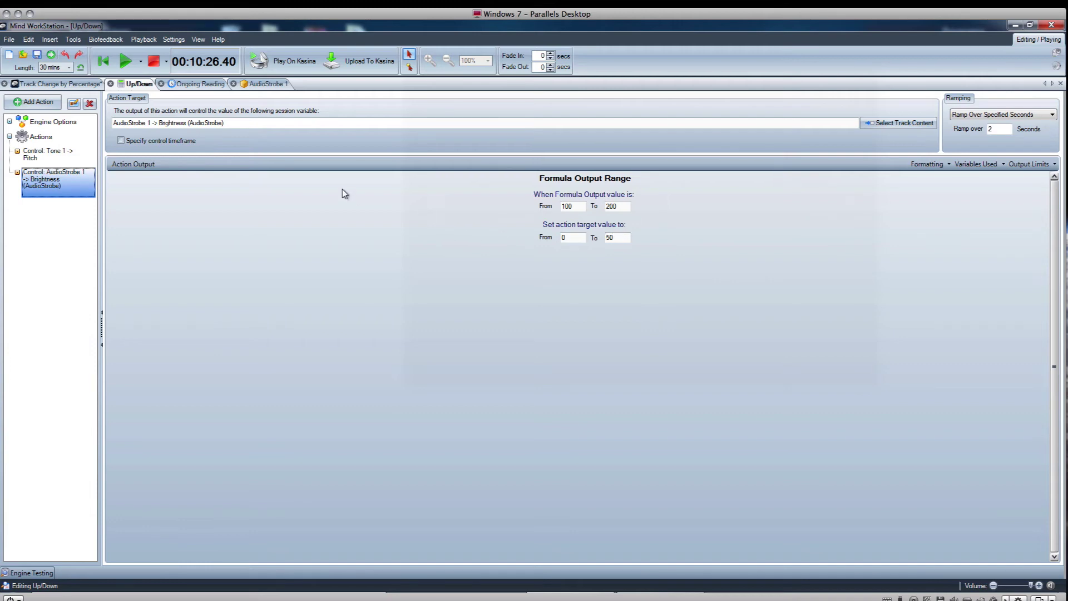
left_click(70, 154)
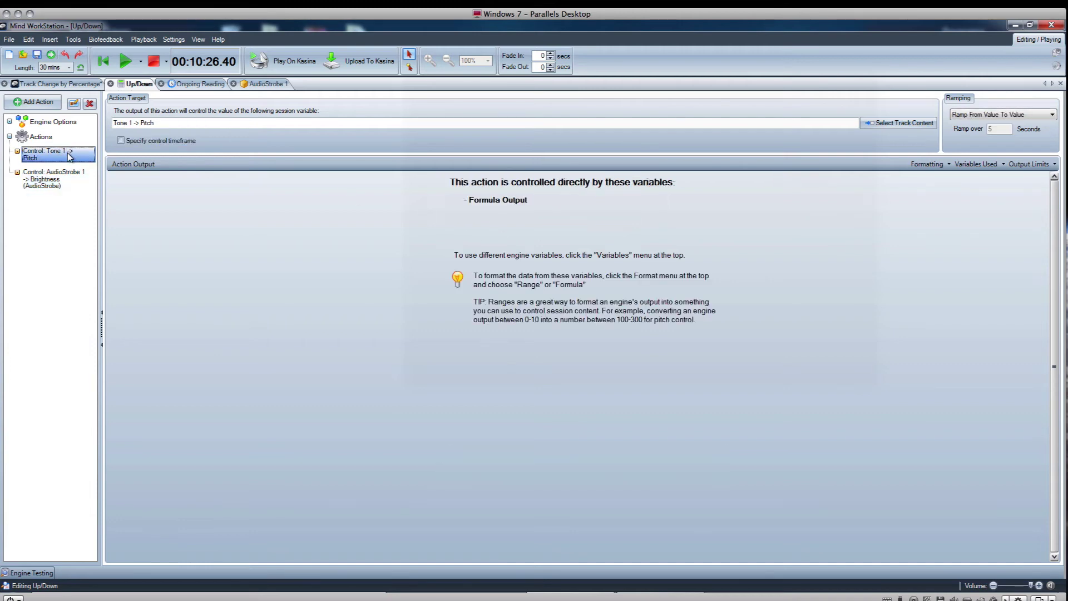
left_click(50, 175)
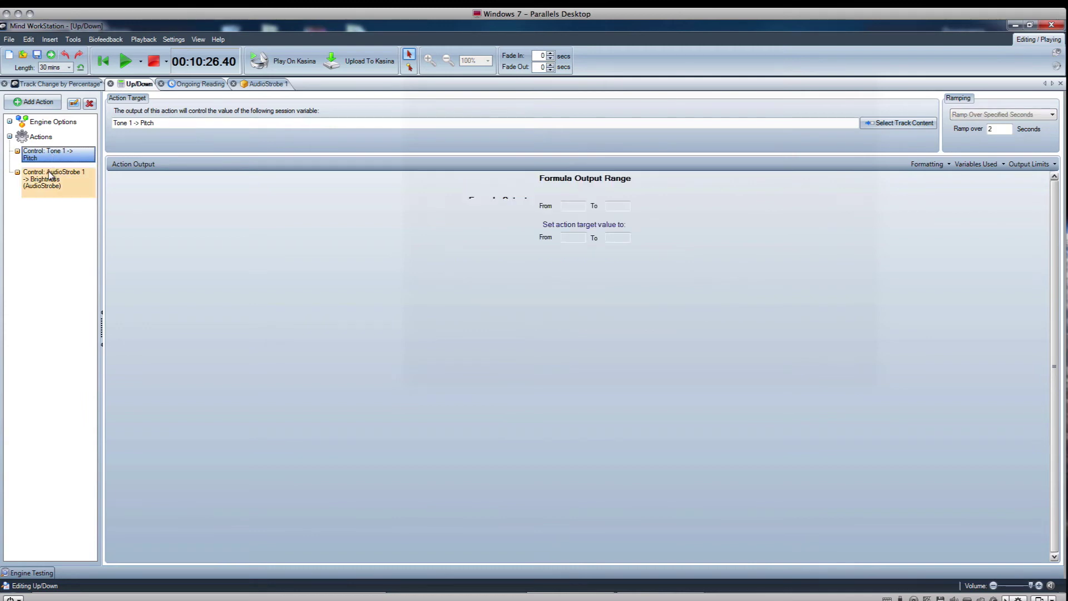
left_click(41, 157)
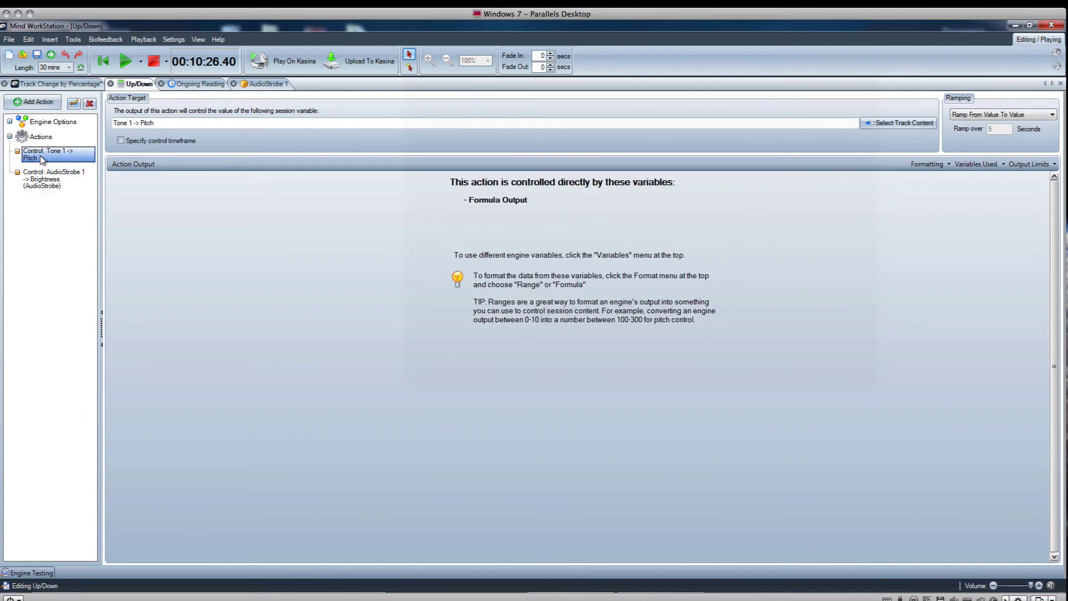
left_click(42, 172)
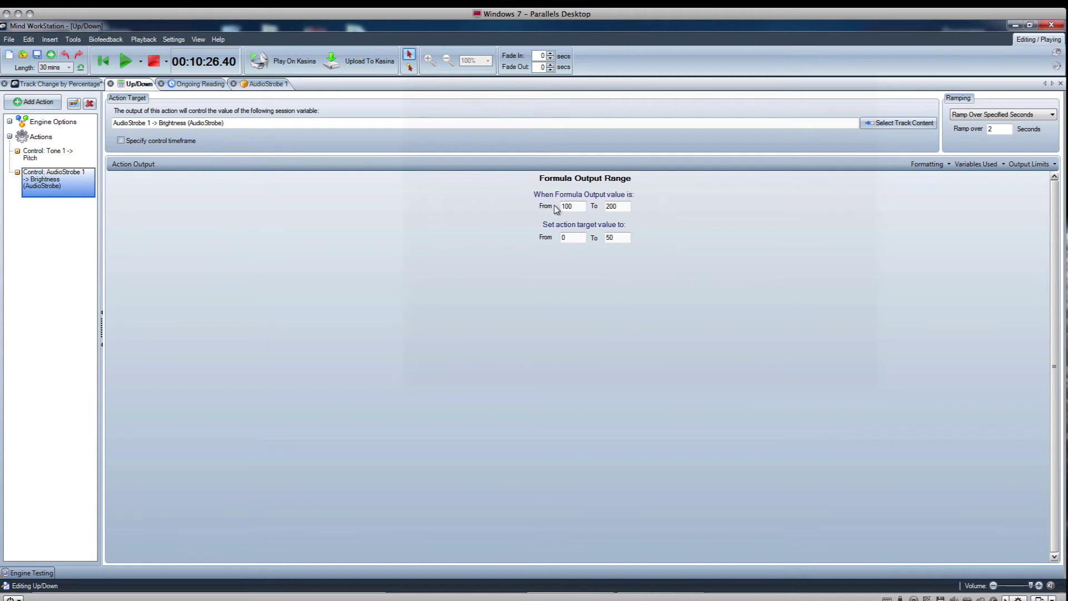
left_click(55, 126)
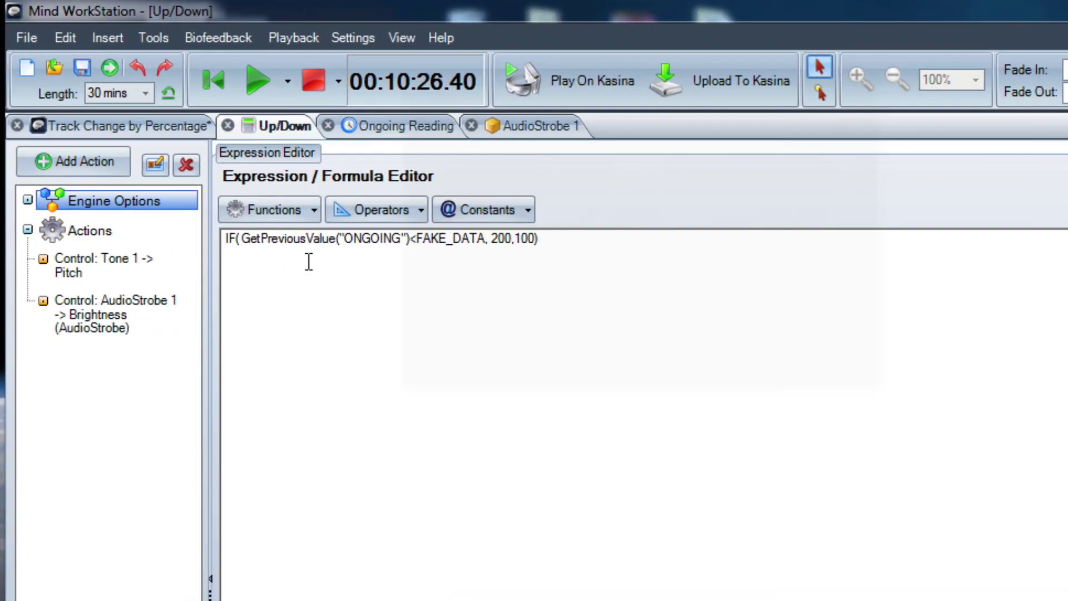